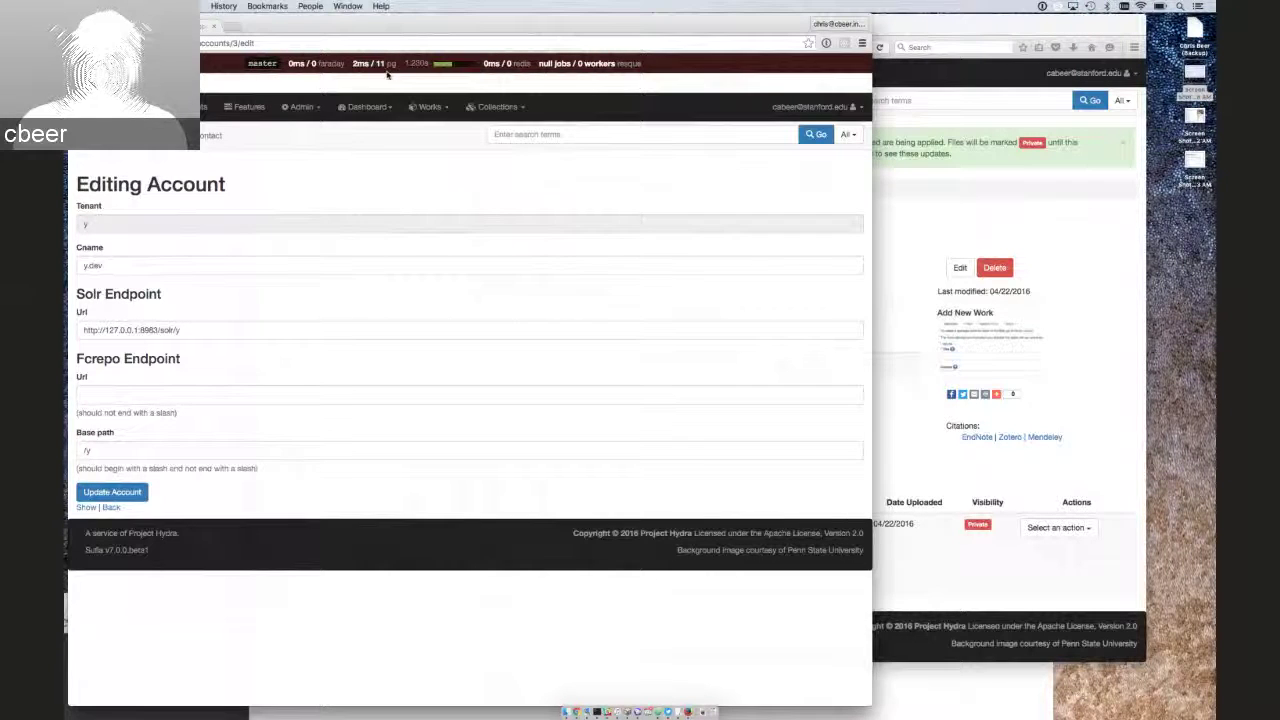
Open the Feature Flippers page and switch on shiny_things under the database strategy
click(241, 107)
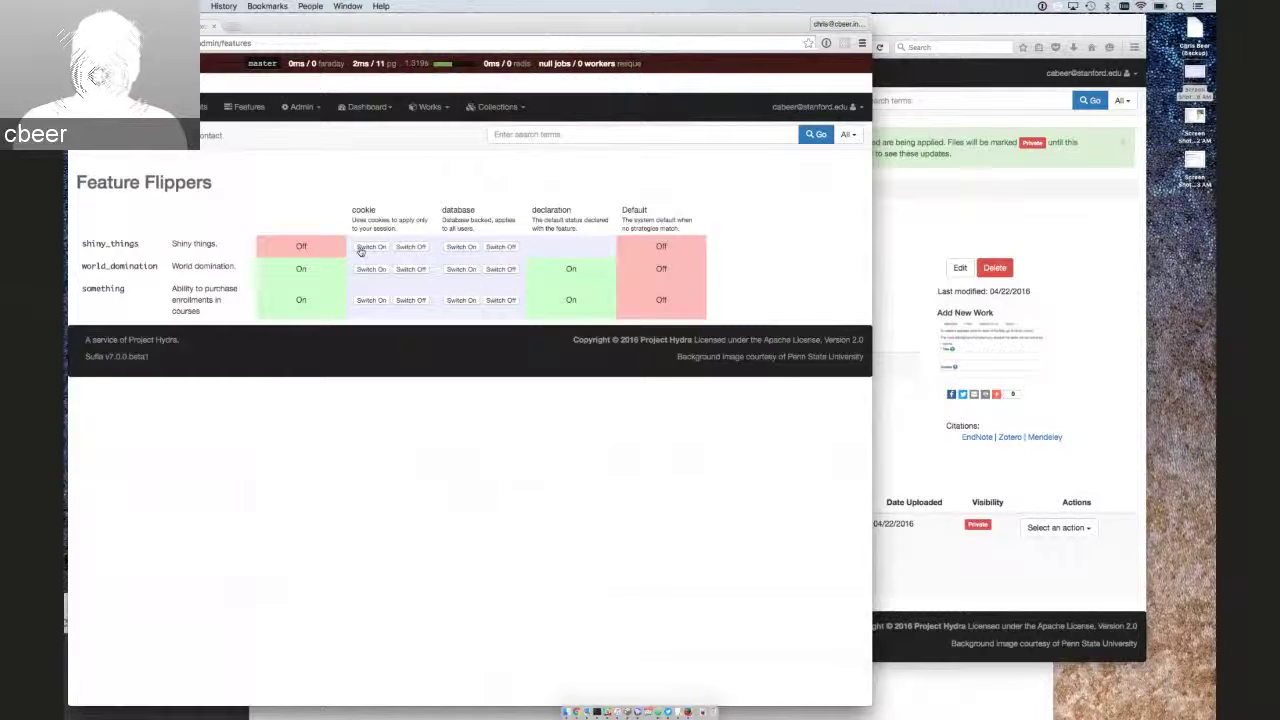
click(446, 247)
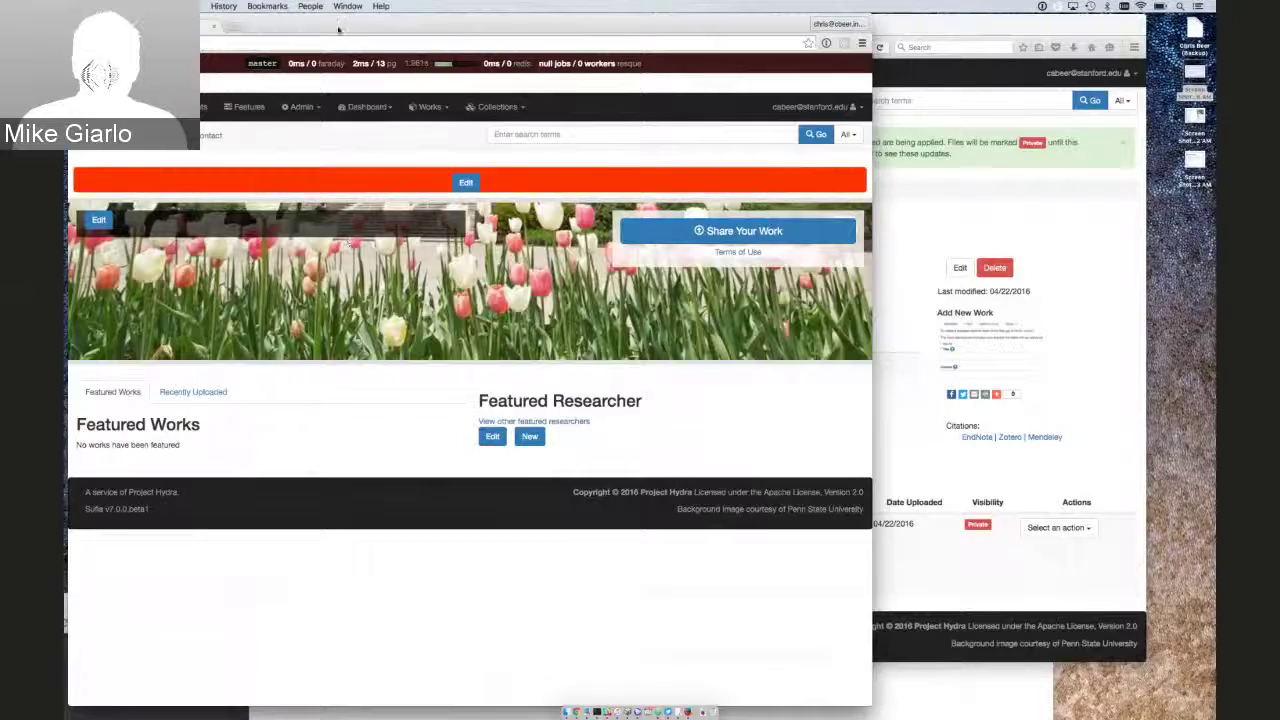
Move the repository browser window aside to reach the Blue Jeans meeting window and toggle the microphone
drag(338, 28, 593, 28)
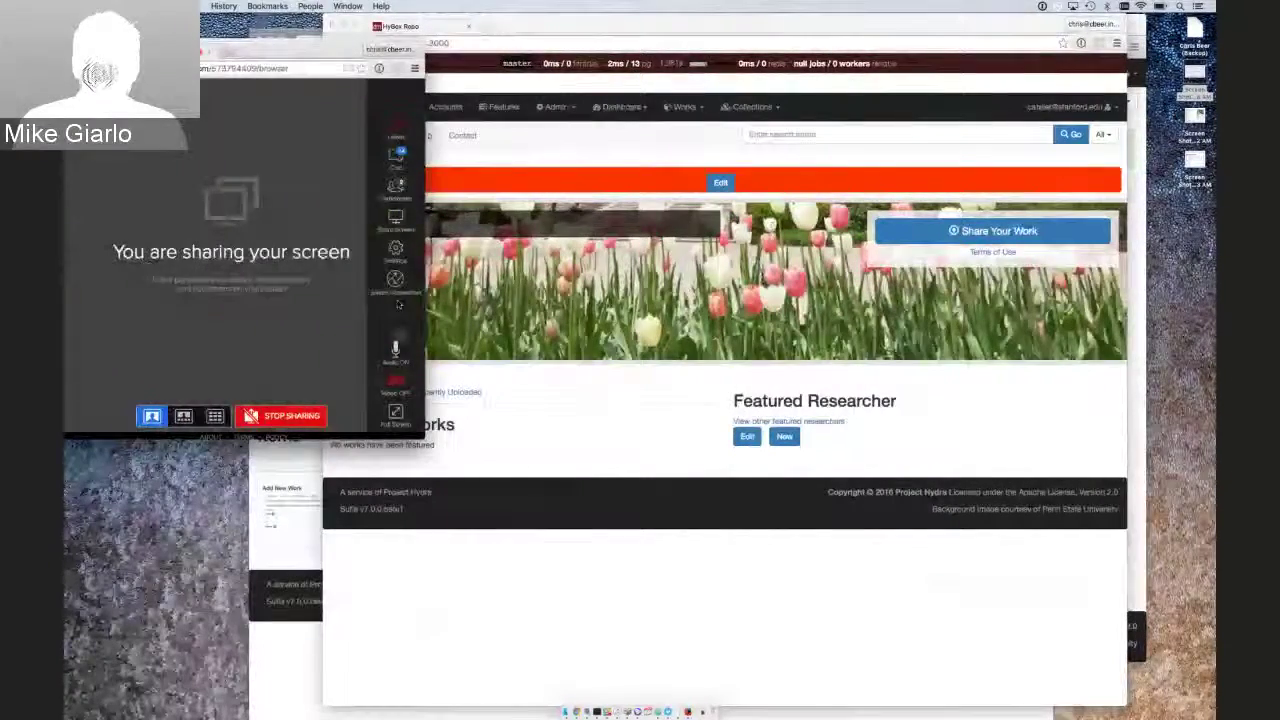
click(395, 350)
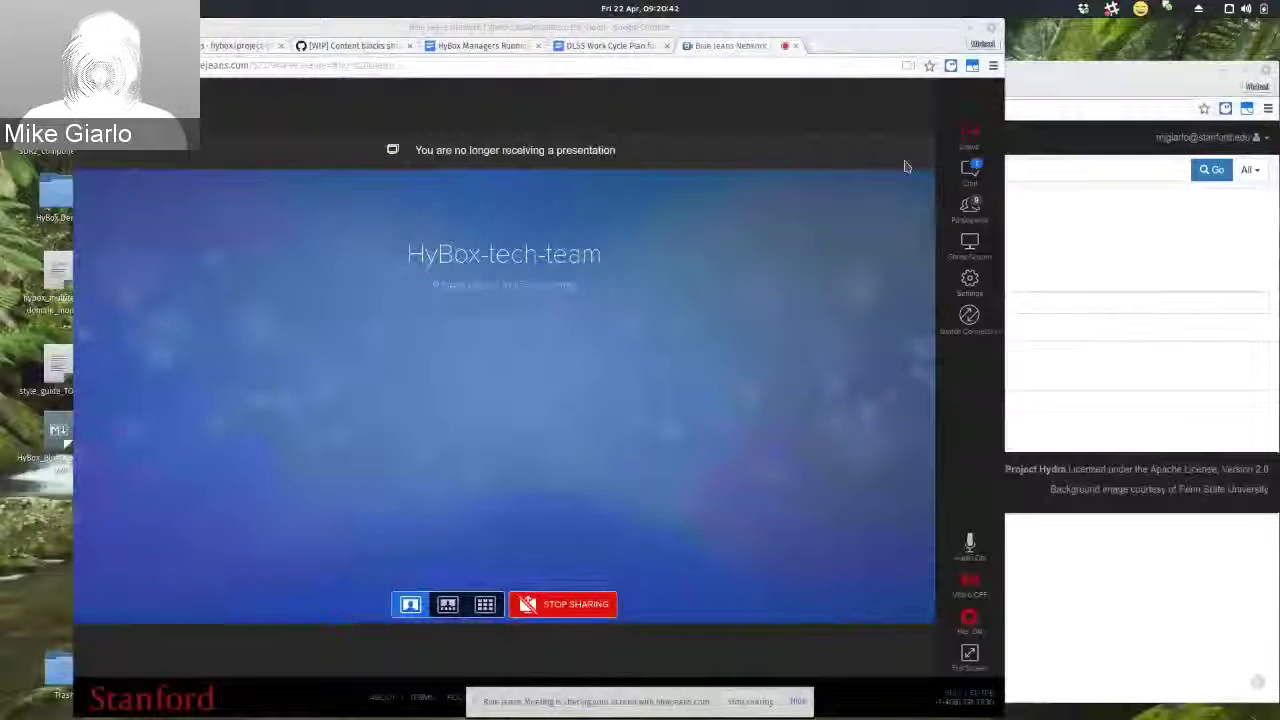
Switch to the HyBox Sprint 5 Demo browser window and open the Content Blocks section of the site settings
click(1050, 70)
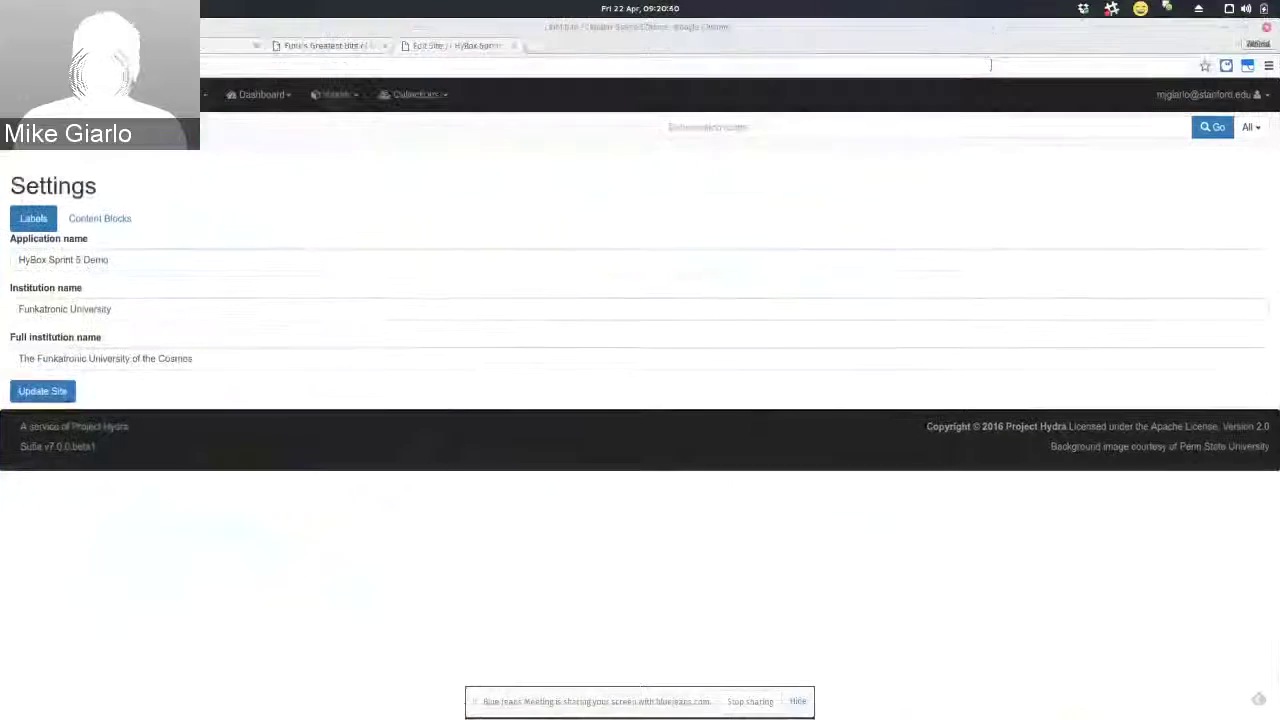
double_click(837, 69)
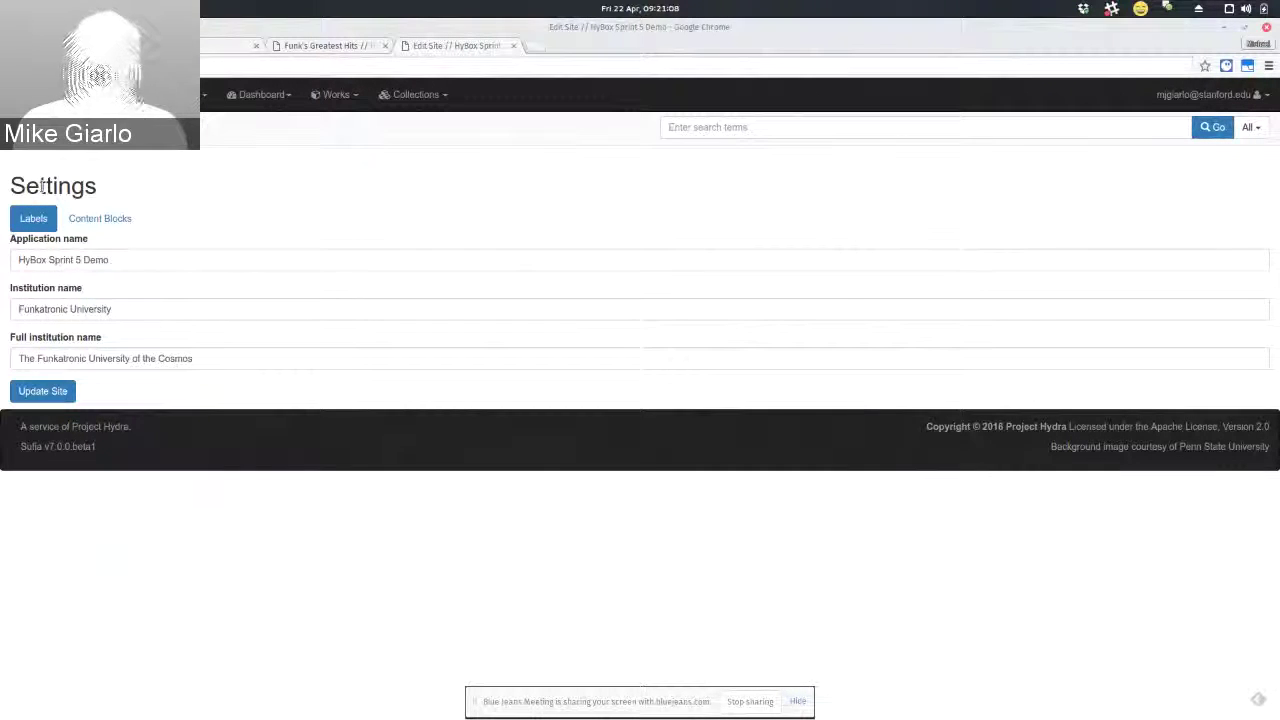
click(111, 222)
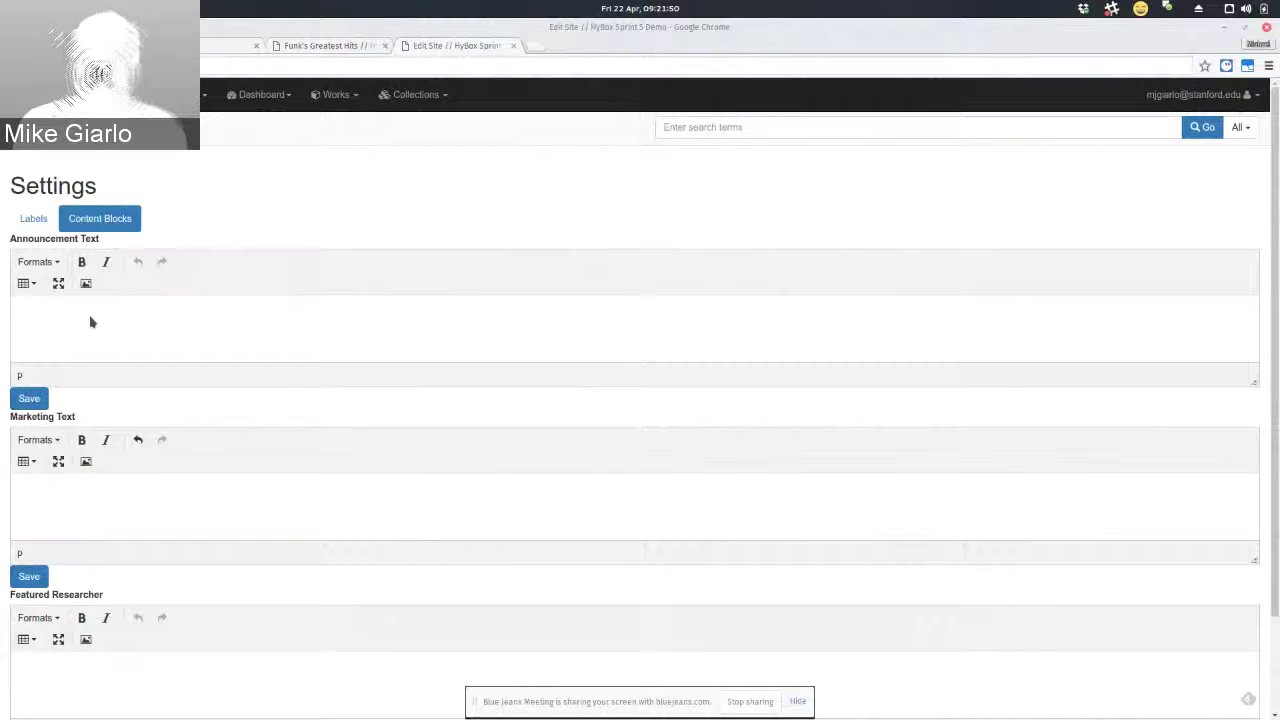
Set the format of the empty Marketing Text block to Heading 2
click(22, 487)
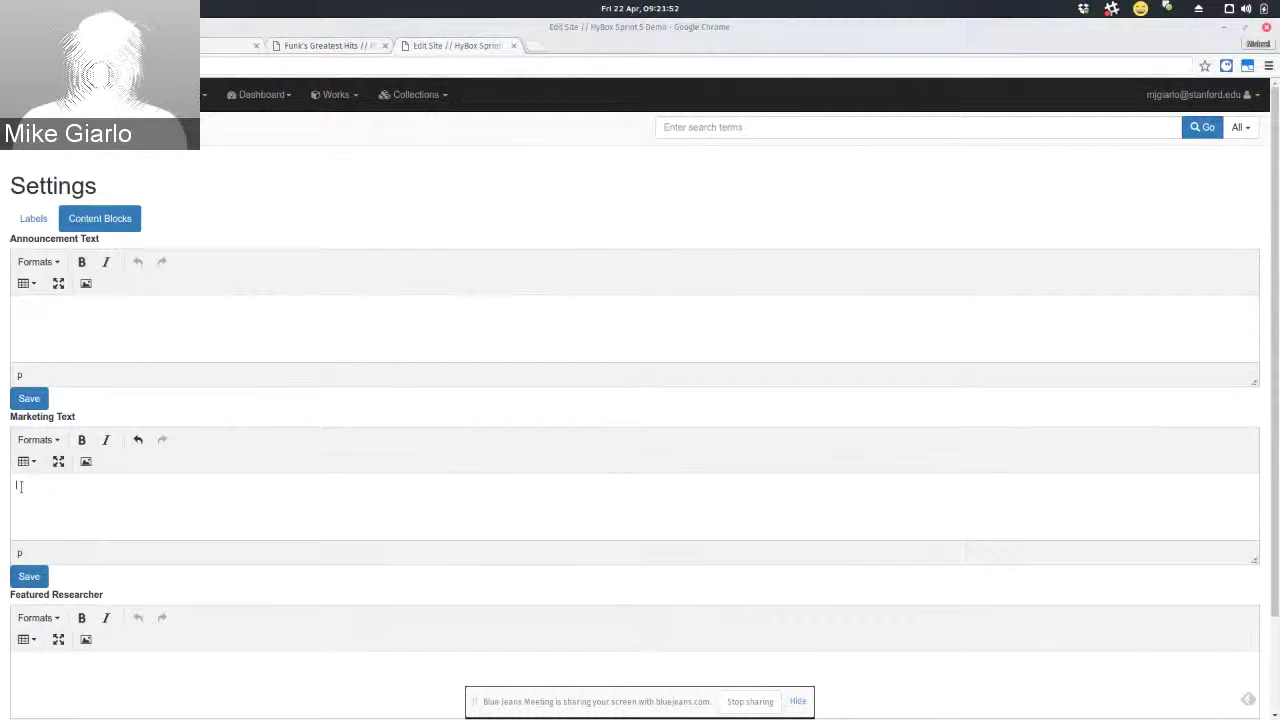
click(40, 441)
mouse_move(62, 463)
click(155, 491)
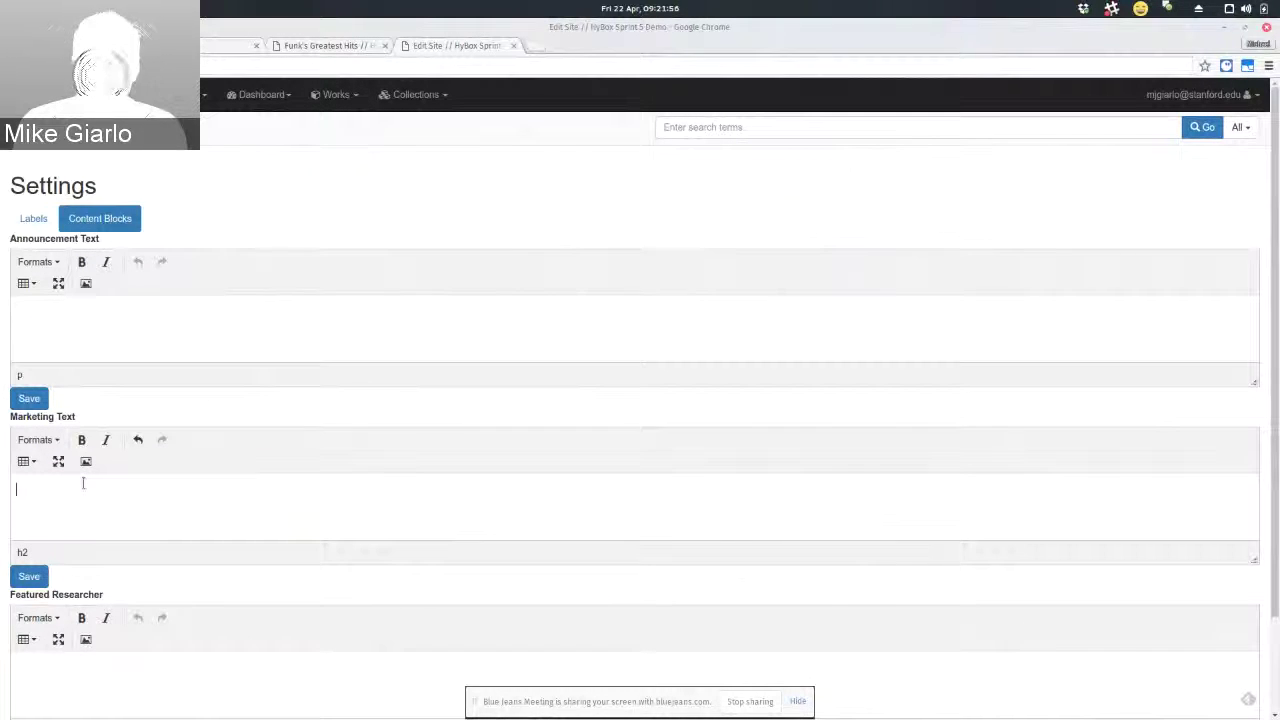
Enter "A Hydra in a Box is worth two in the cloud" in the Marketing Text block
text(We)
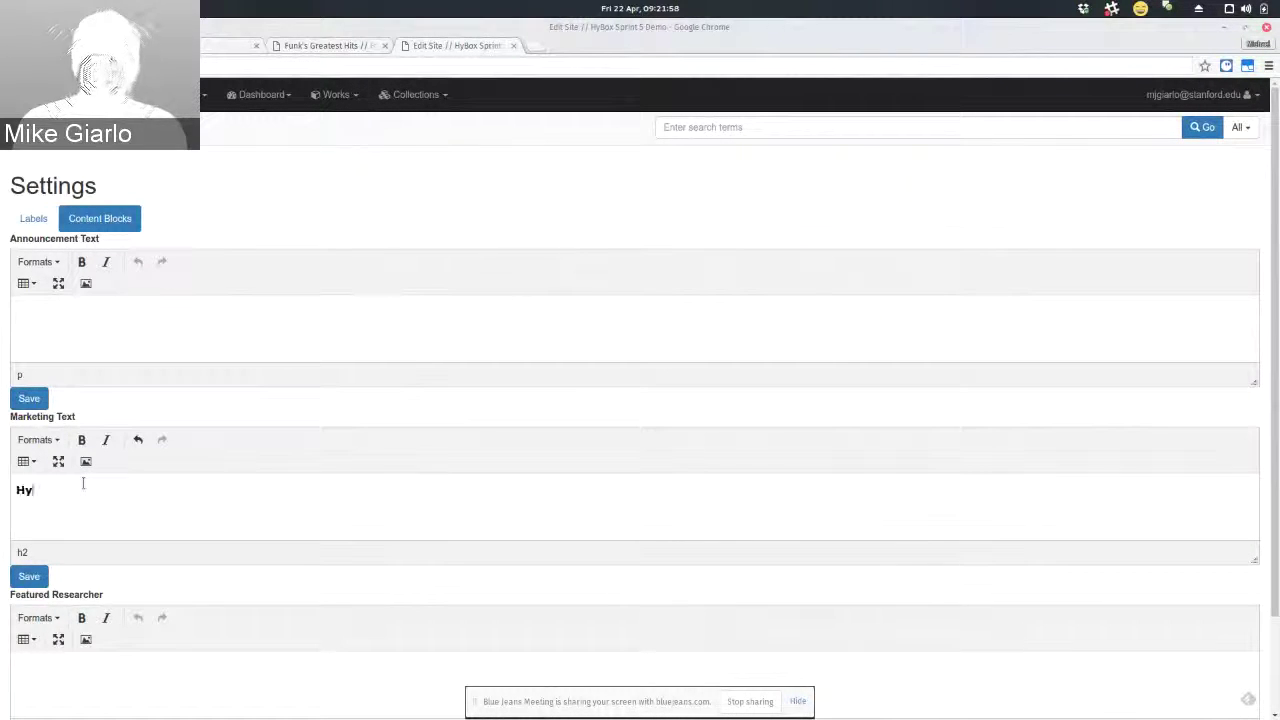
key(BackSpace)
key(BackSpace)
text(A Hydra)
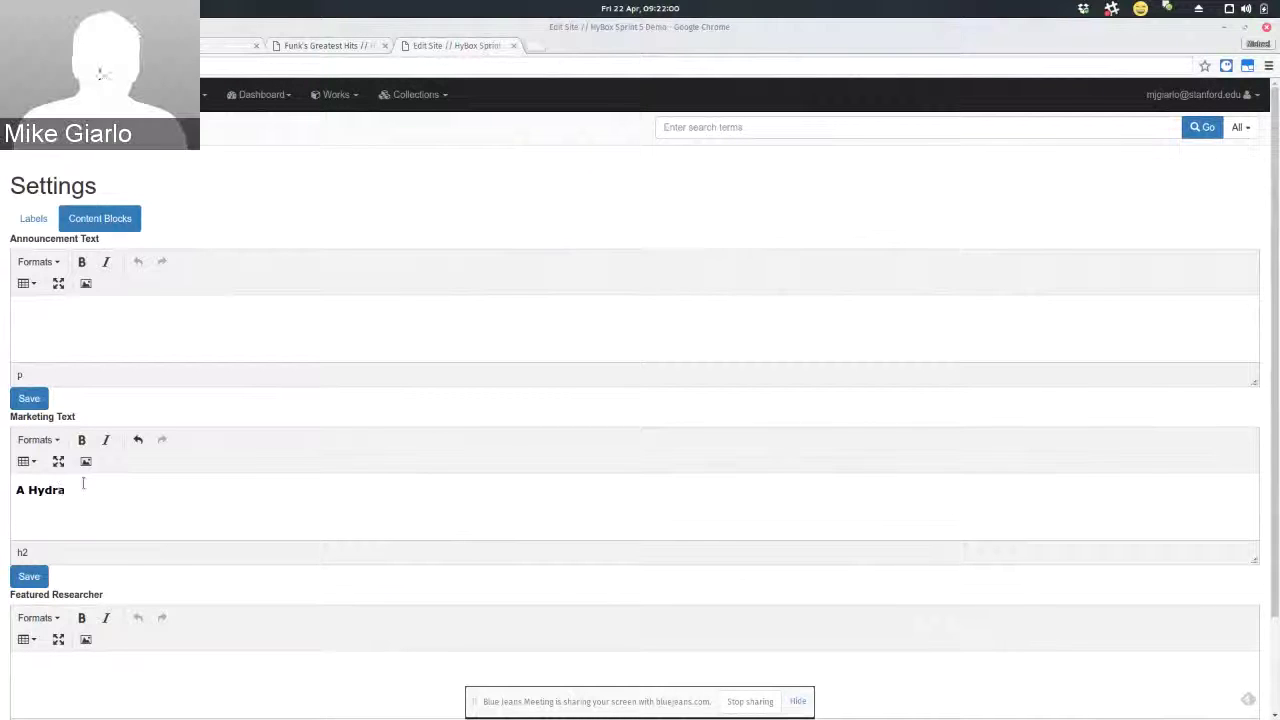
text( in a Box in )
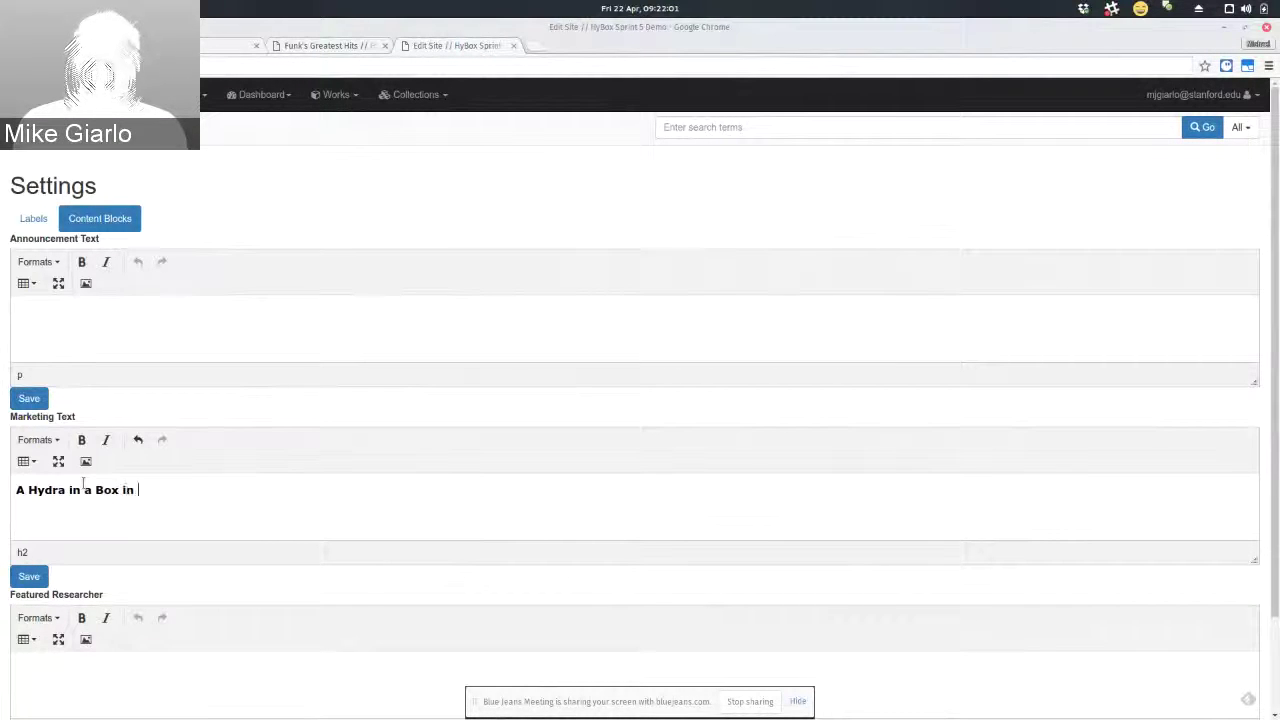
key(BackSpace)
key(BackSpace)
text(s worth tw)
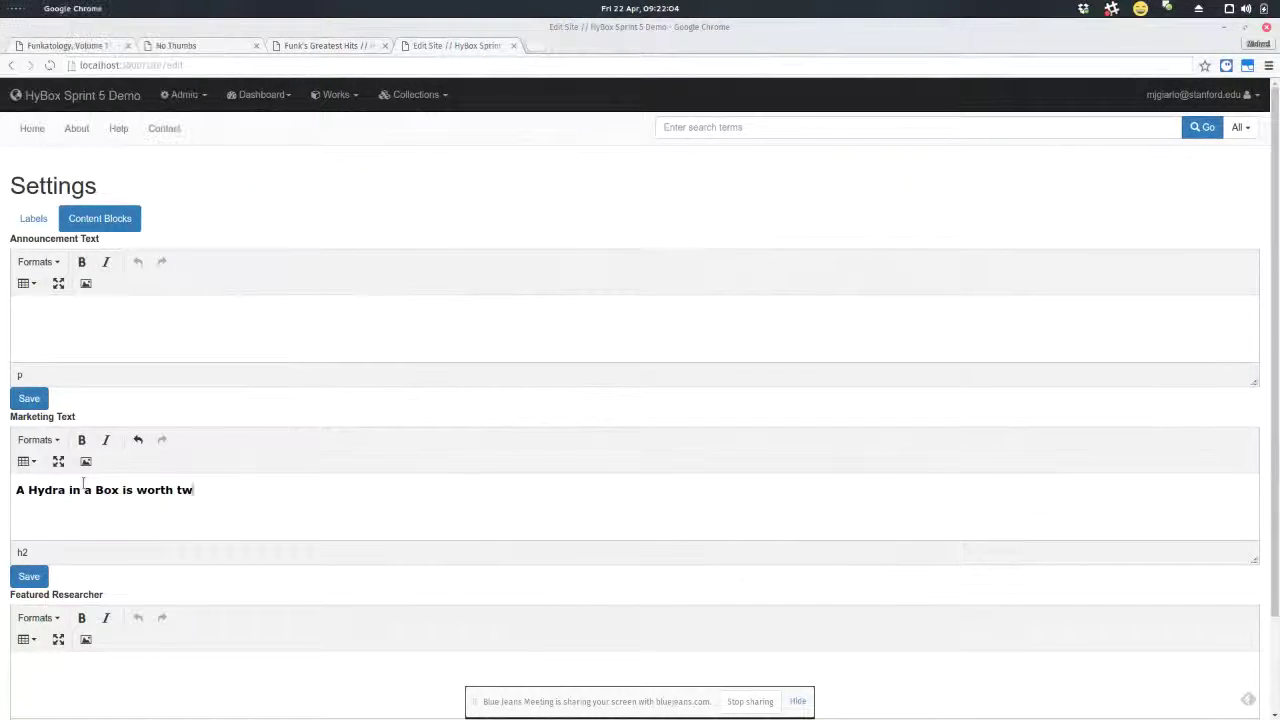
text(o in the cloud)
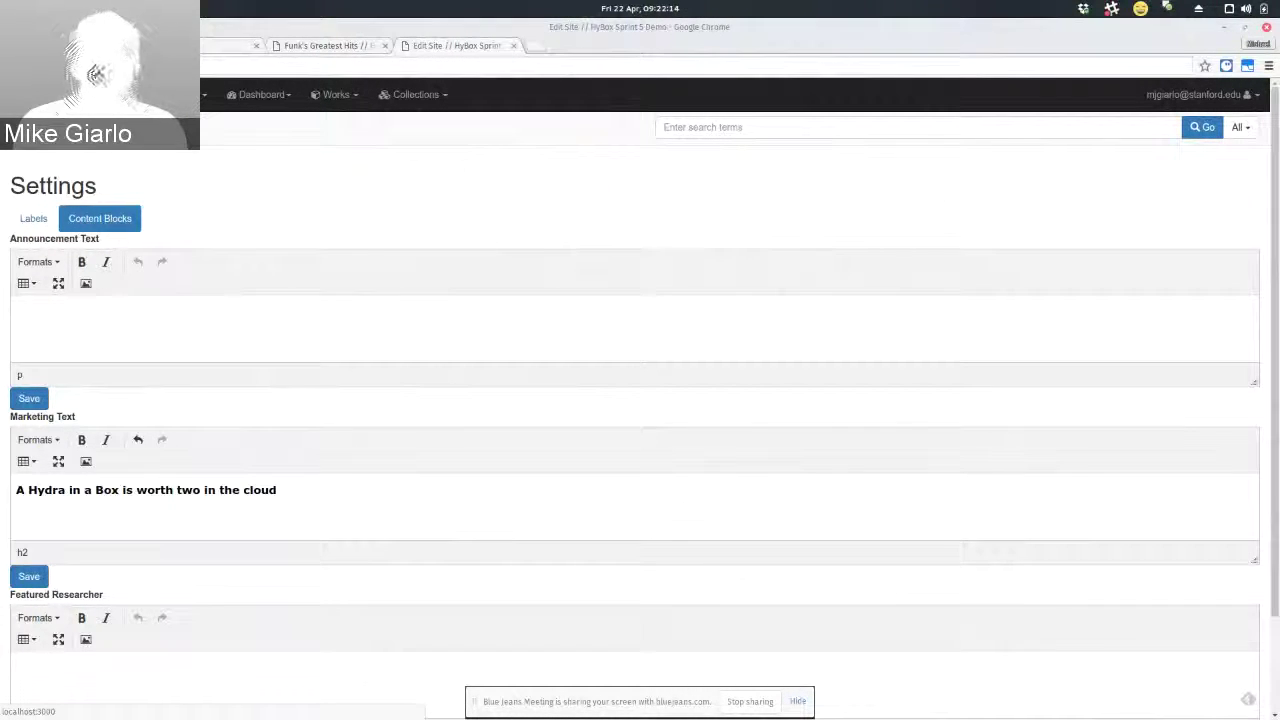
View the site's home page banner and preview the Funk's Greatest Hits collection's image in the slideshow
click(110, 94)
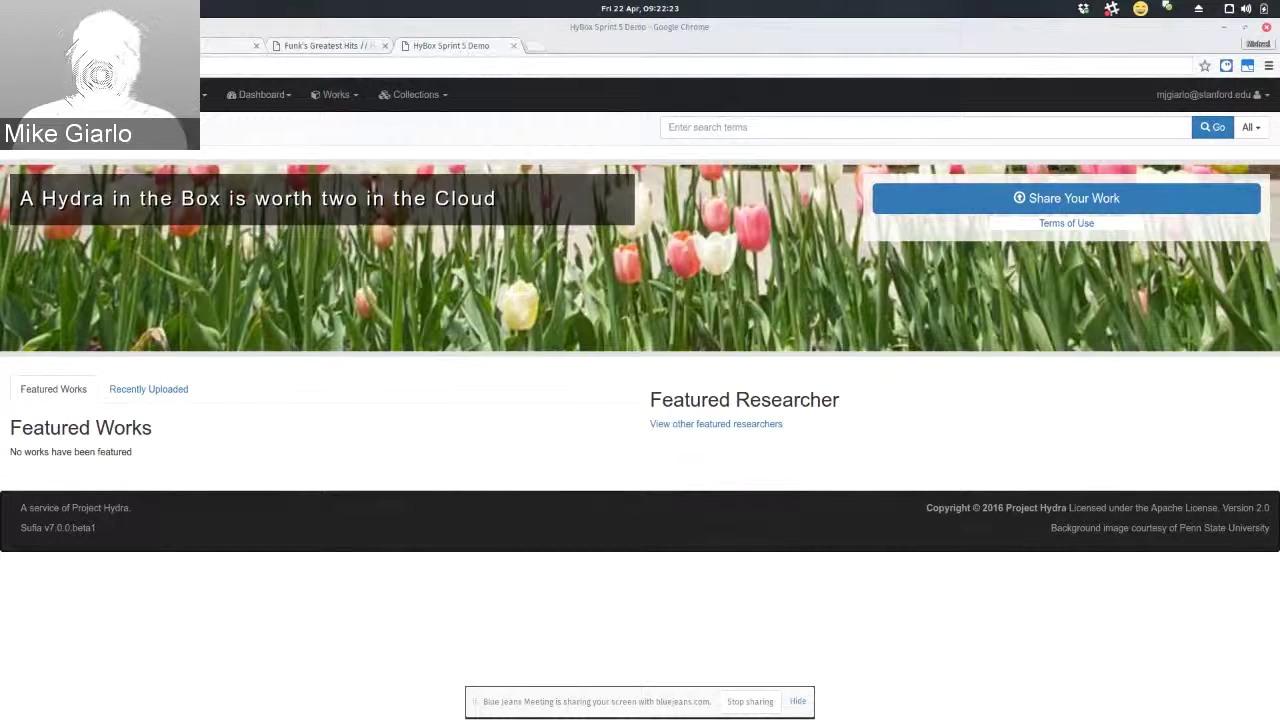
click(313, 46)
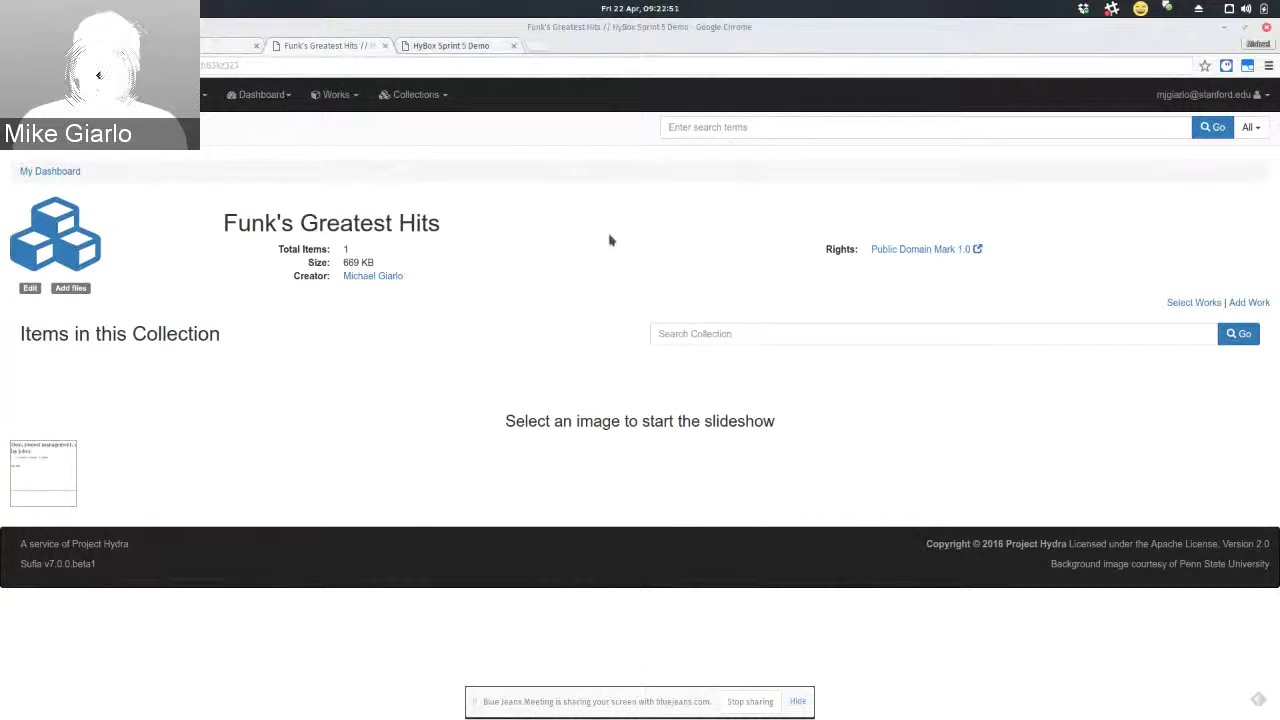
click(58, 470)
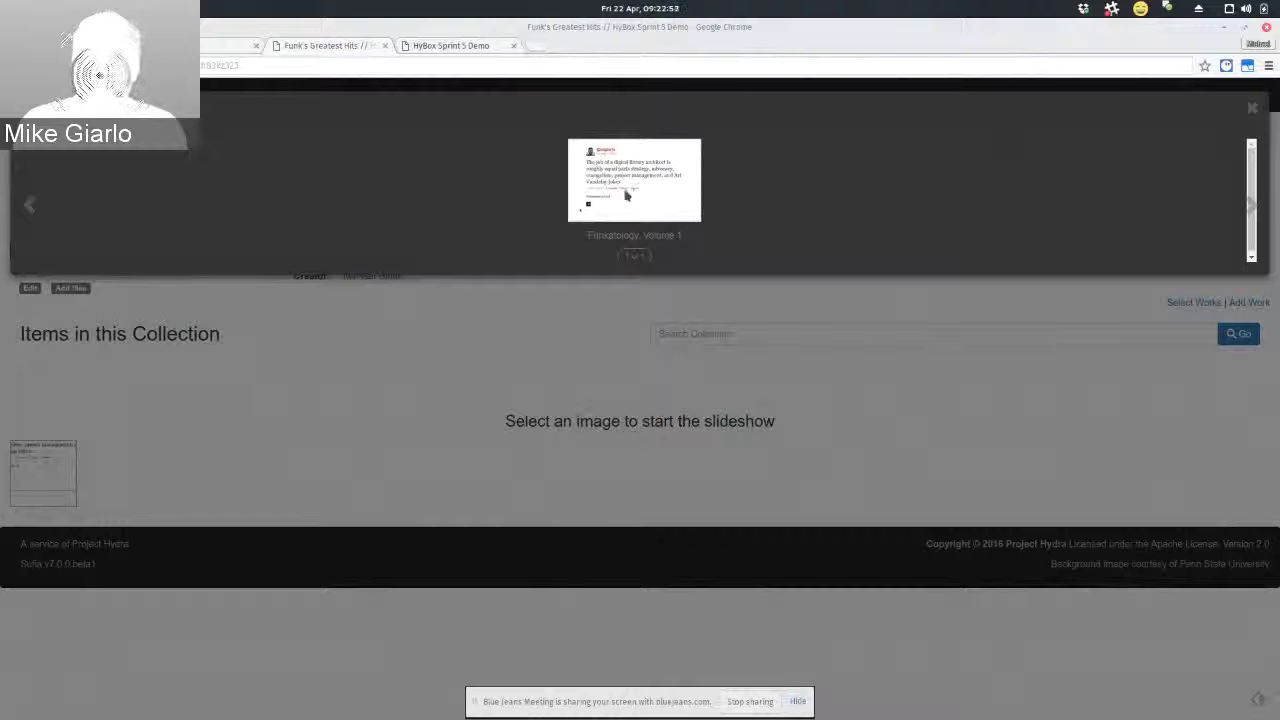
click(1251, 107)
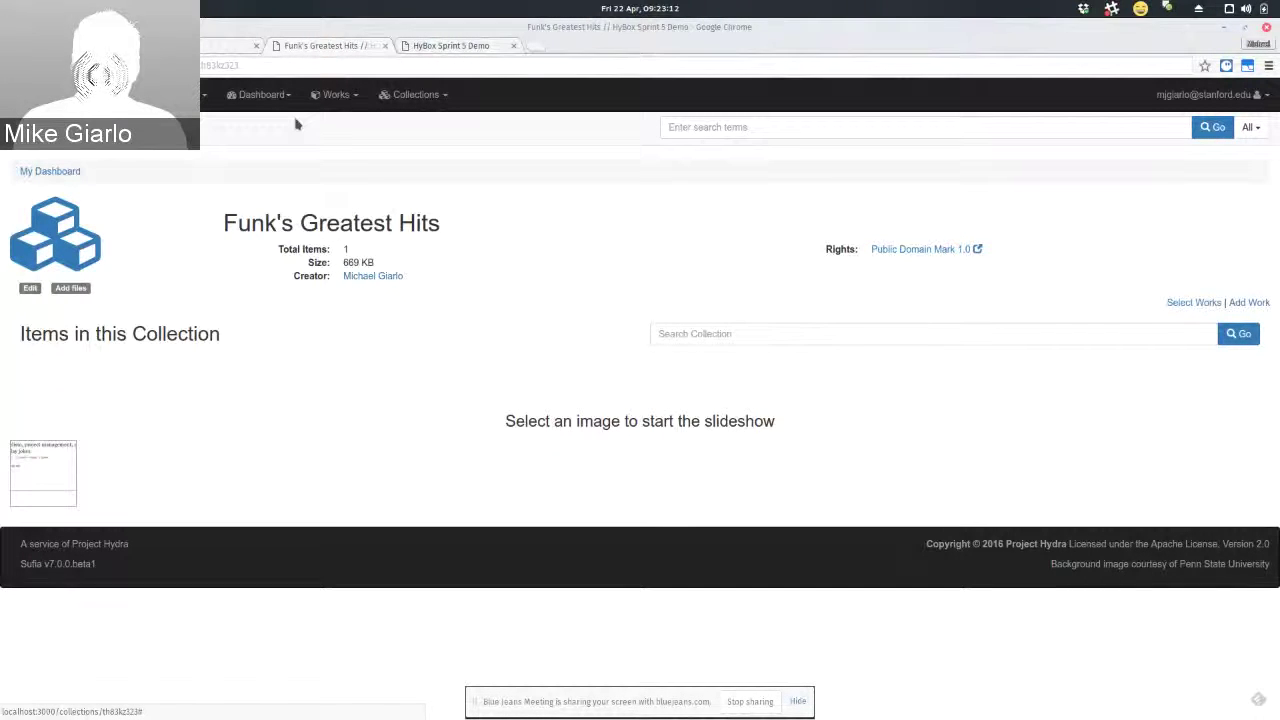
Open the No Thumbs work and examine the preview area beside its metadata
click(224, 54)
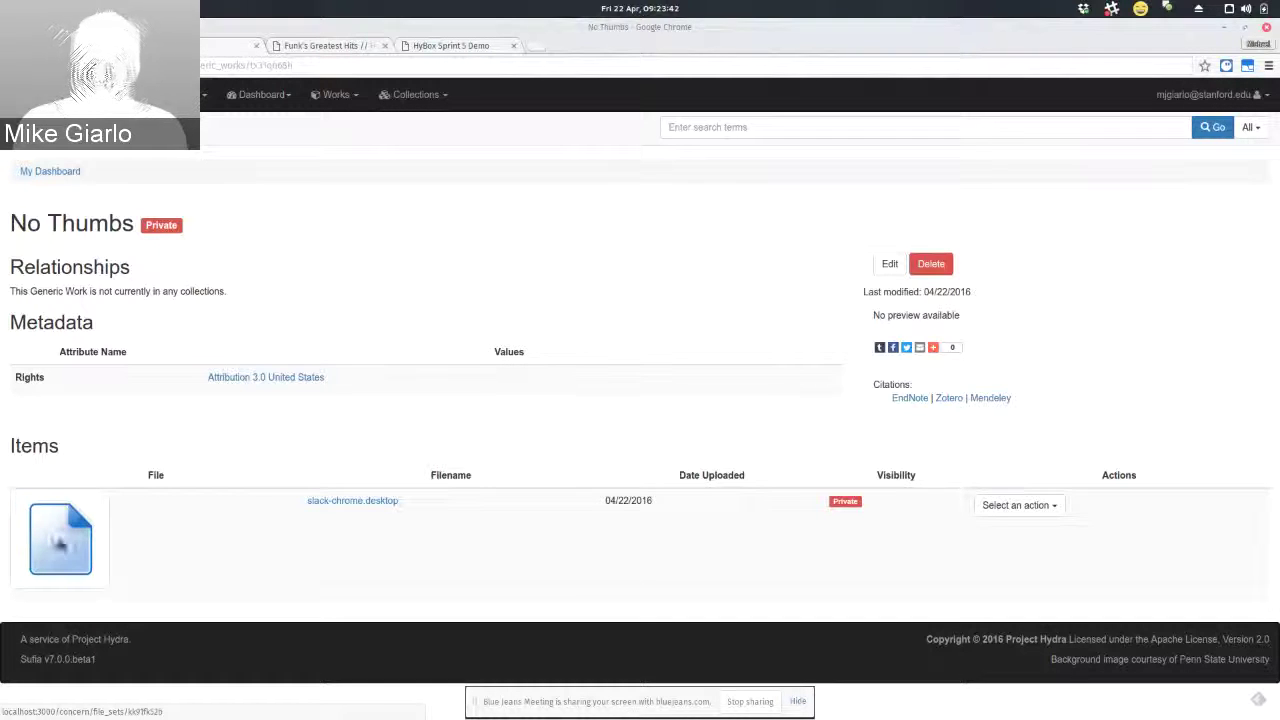
triple_click(908, 318)
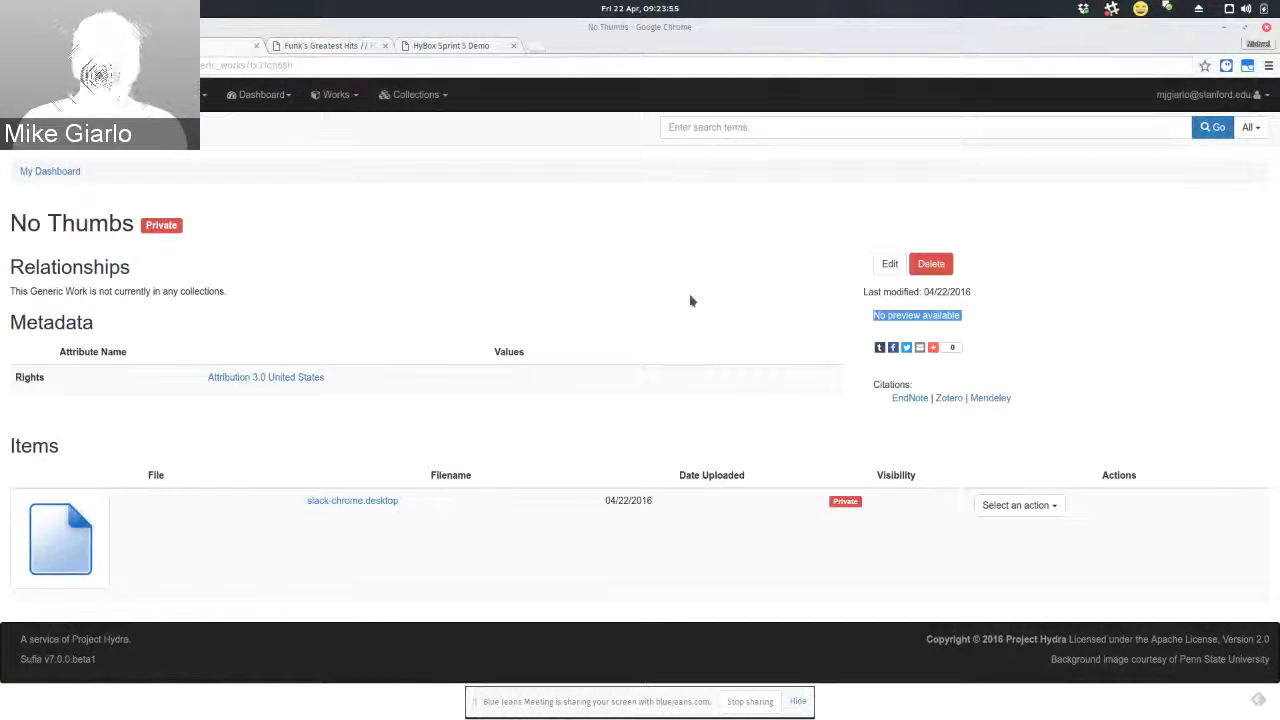
double_click(912, 316)
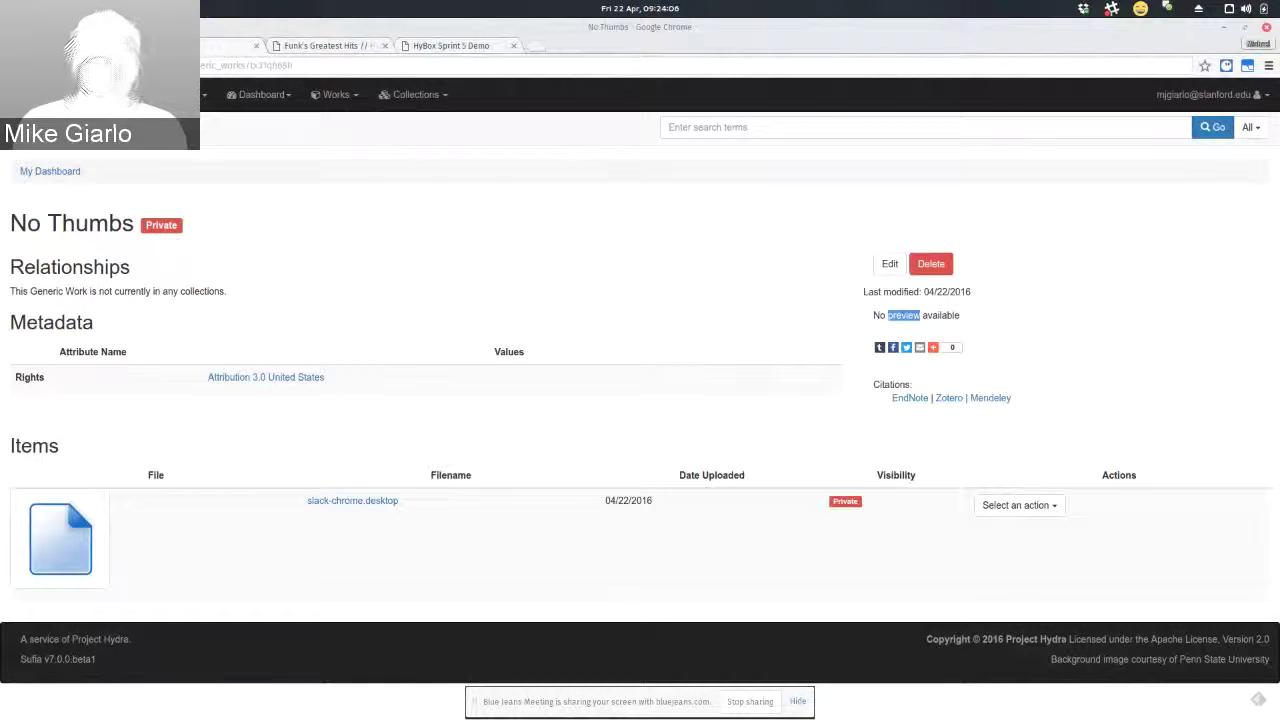
Open the Funkatology, Volume 1 work and request a single-use link to data_quality_hubs.pdf twice, dismissing the dialog each time
key(alt+Left)
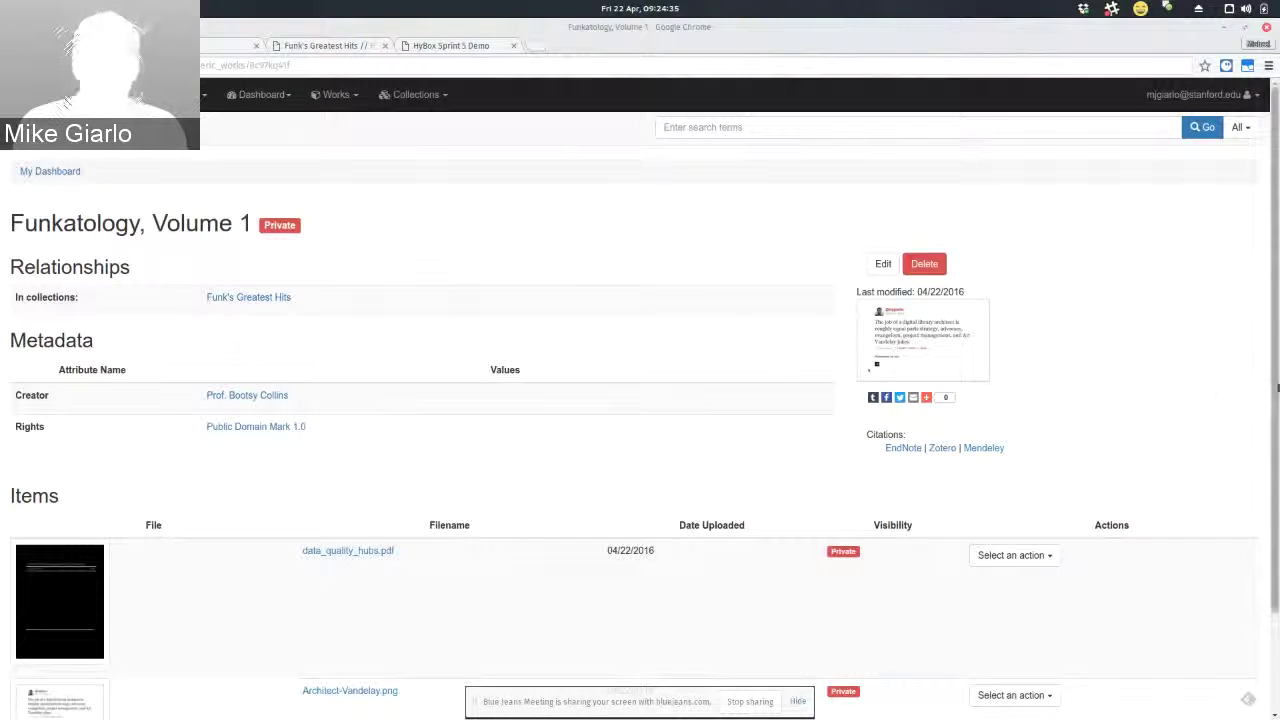
scroll(1276, 388, down, 1)
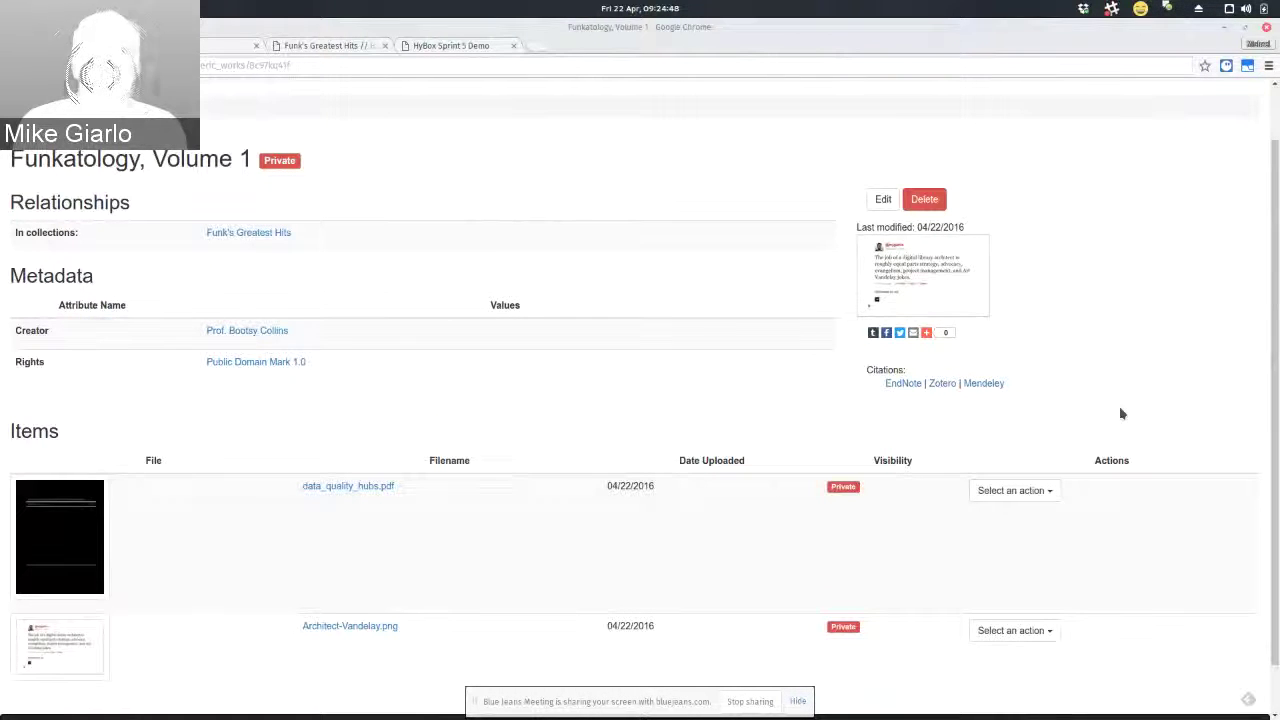
click(1046, 496)
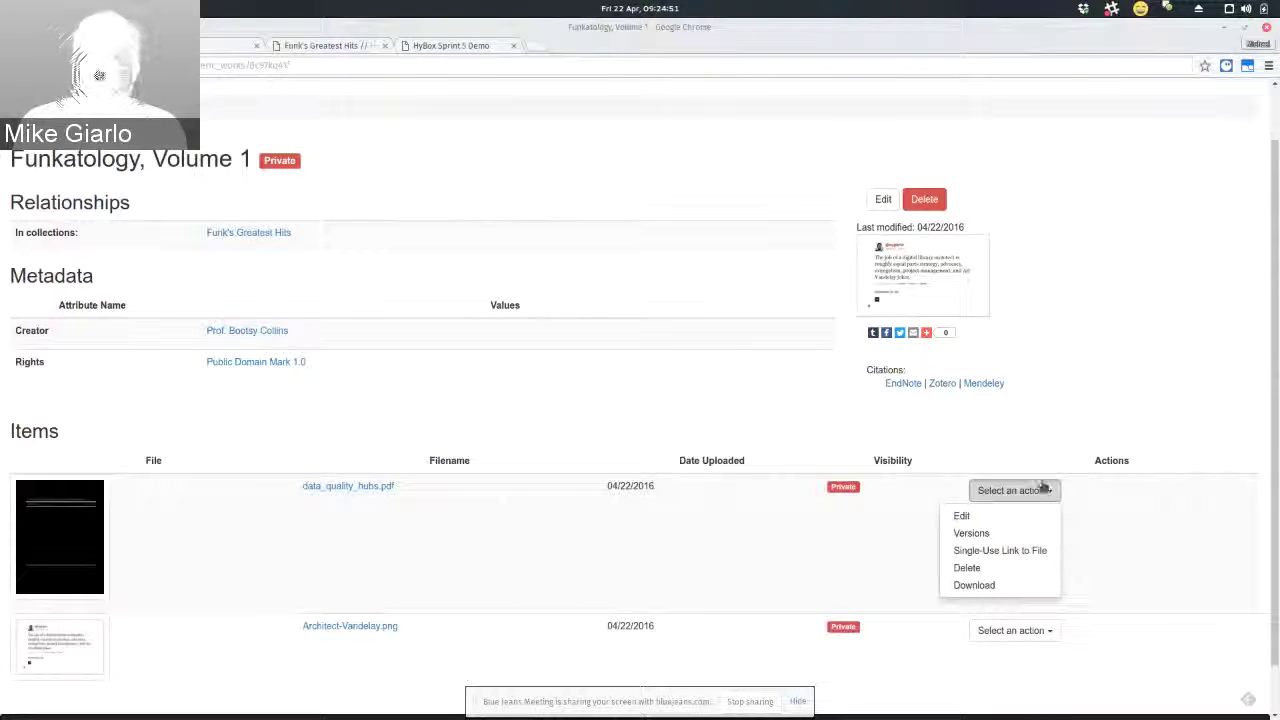
click(1014, 558)
click(754, 158)
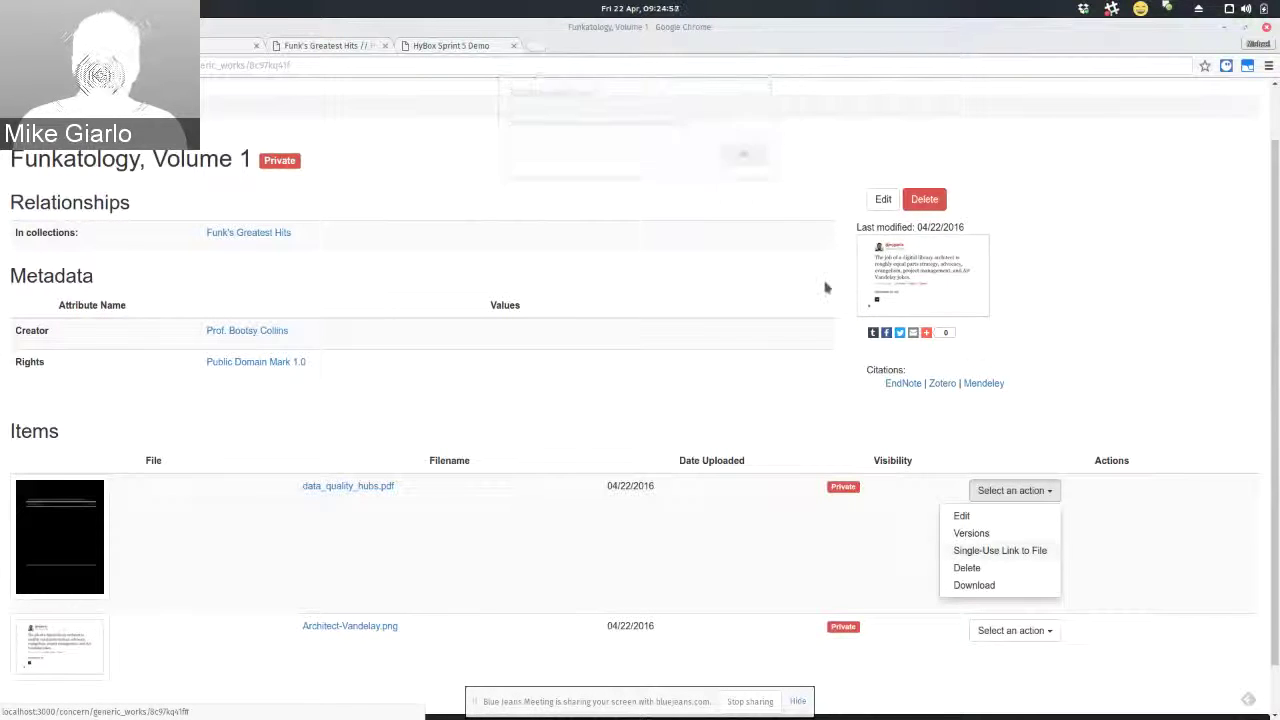
click(997, 553)
click(748, 202)
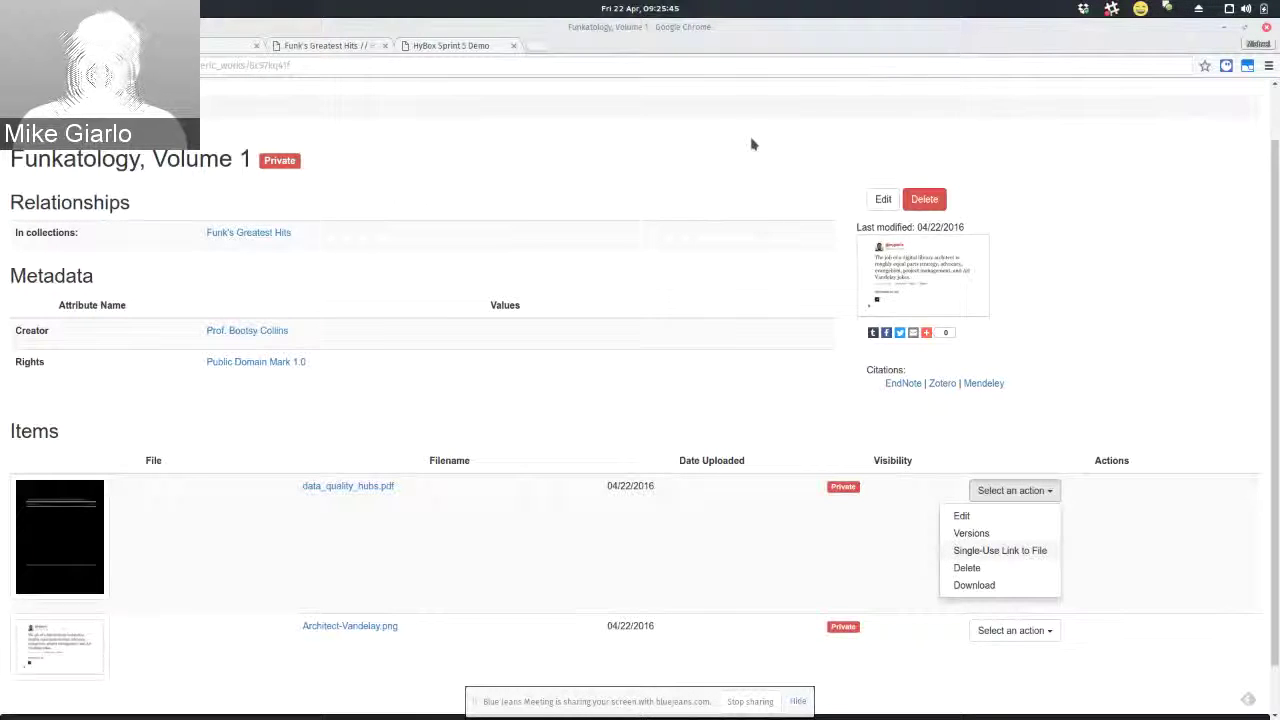
Switch to the Blue Jeans meeting window, read the meeting chat and close it
key(alt+Tab)
key(alt+Tab)
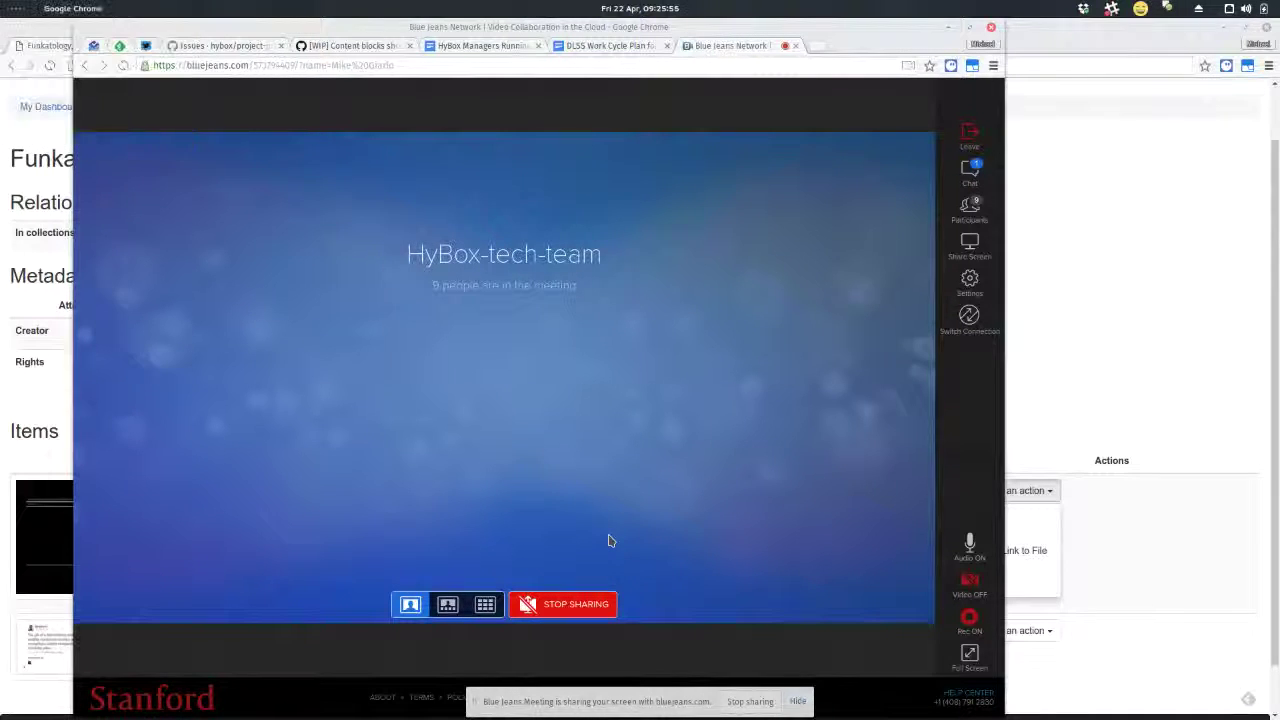
click(972, 174)
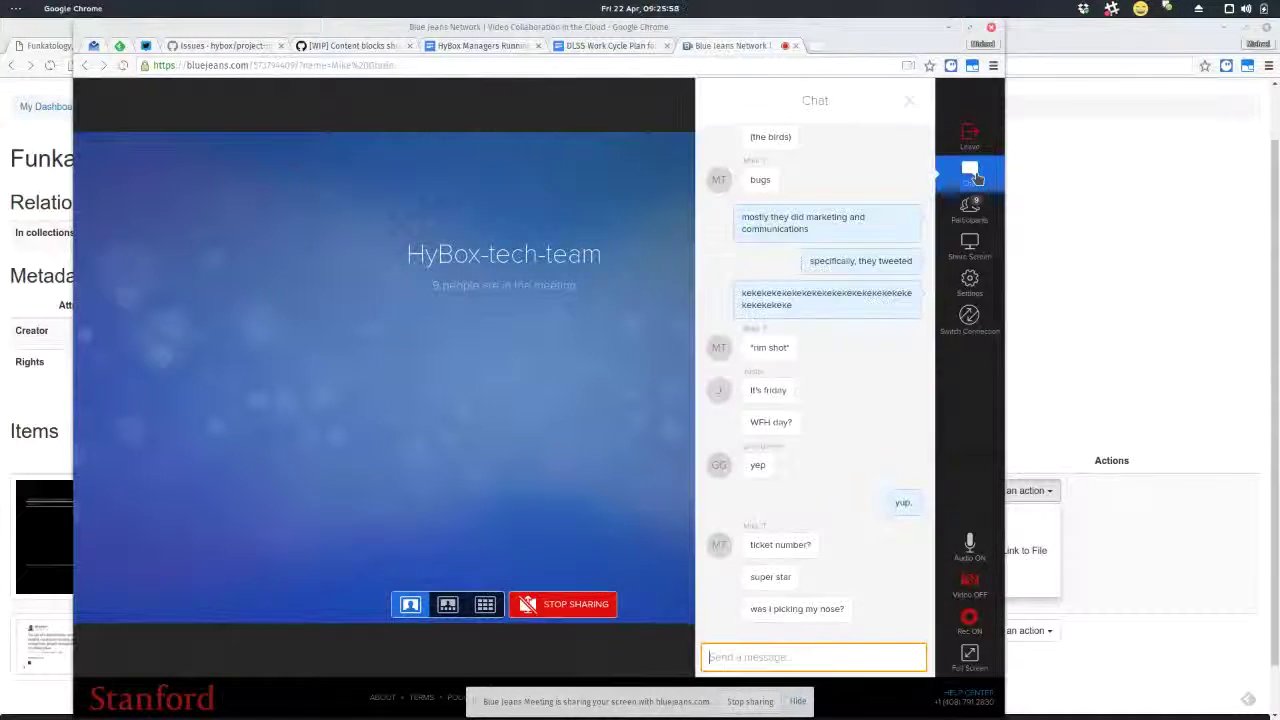
click(972, 174)
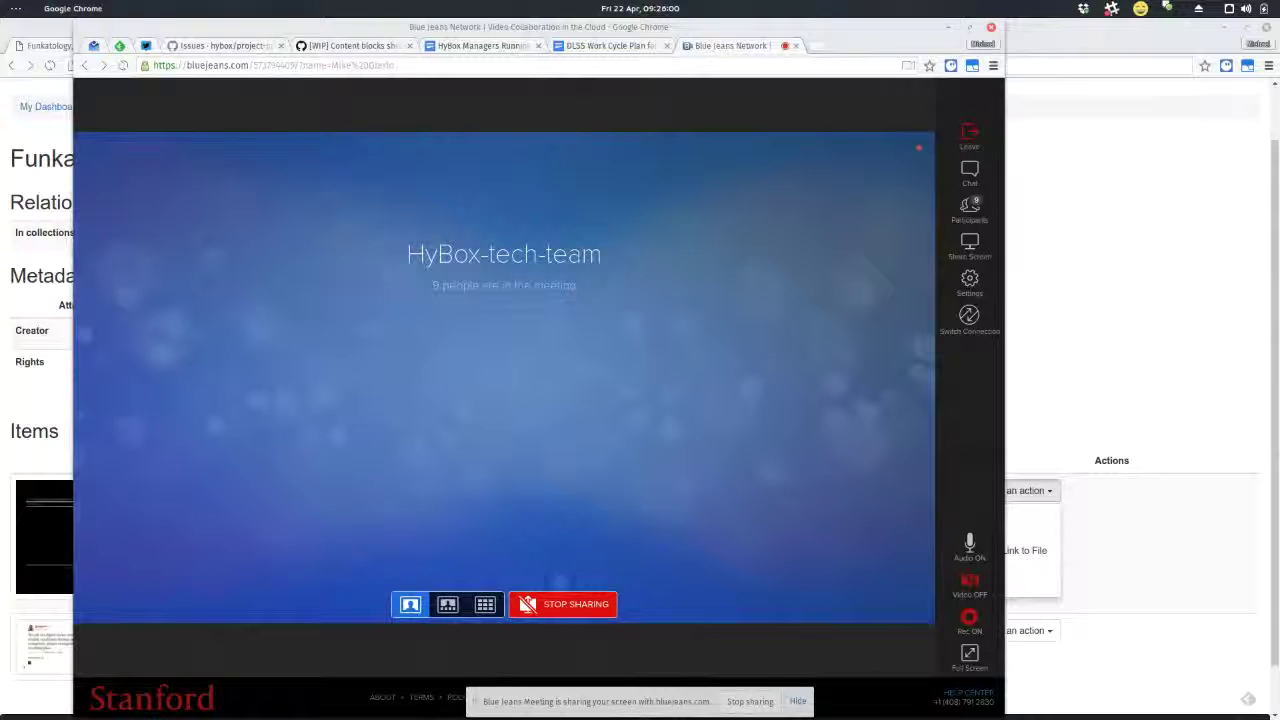